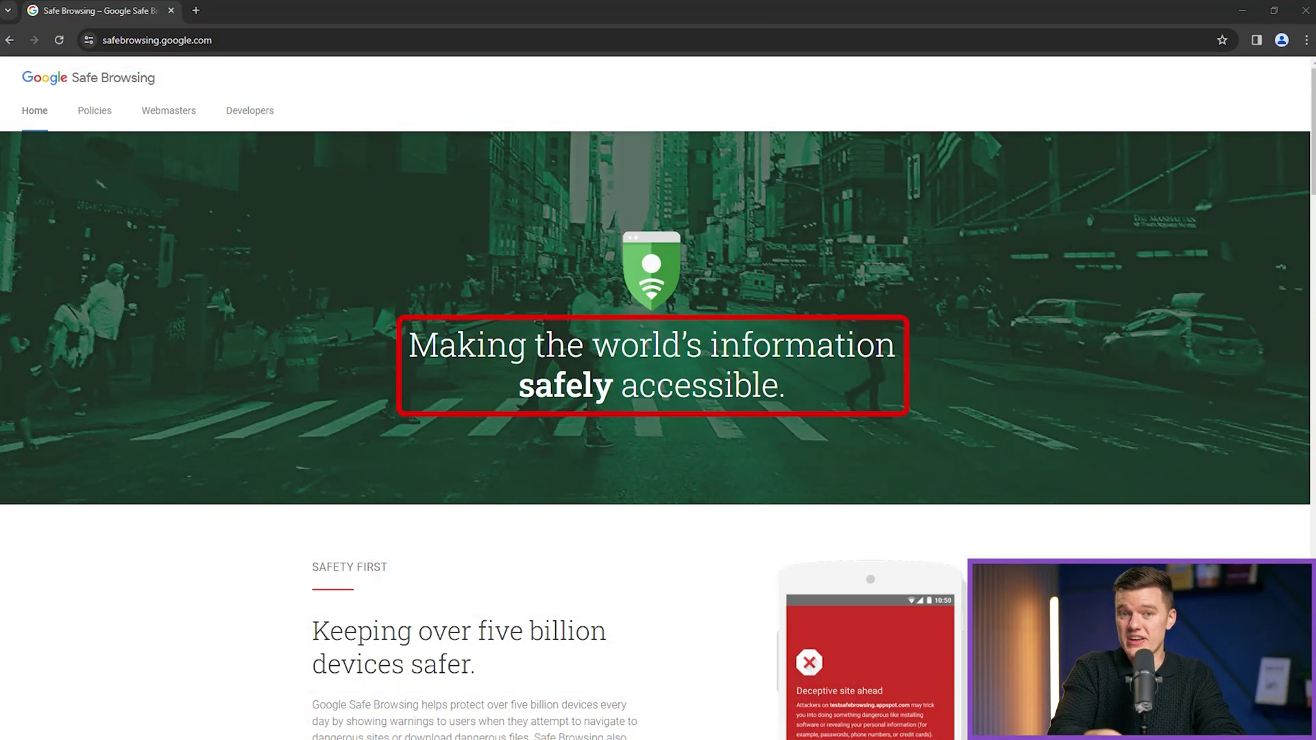
scroll(659, 322, "down", 7)
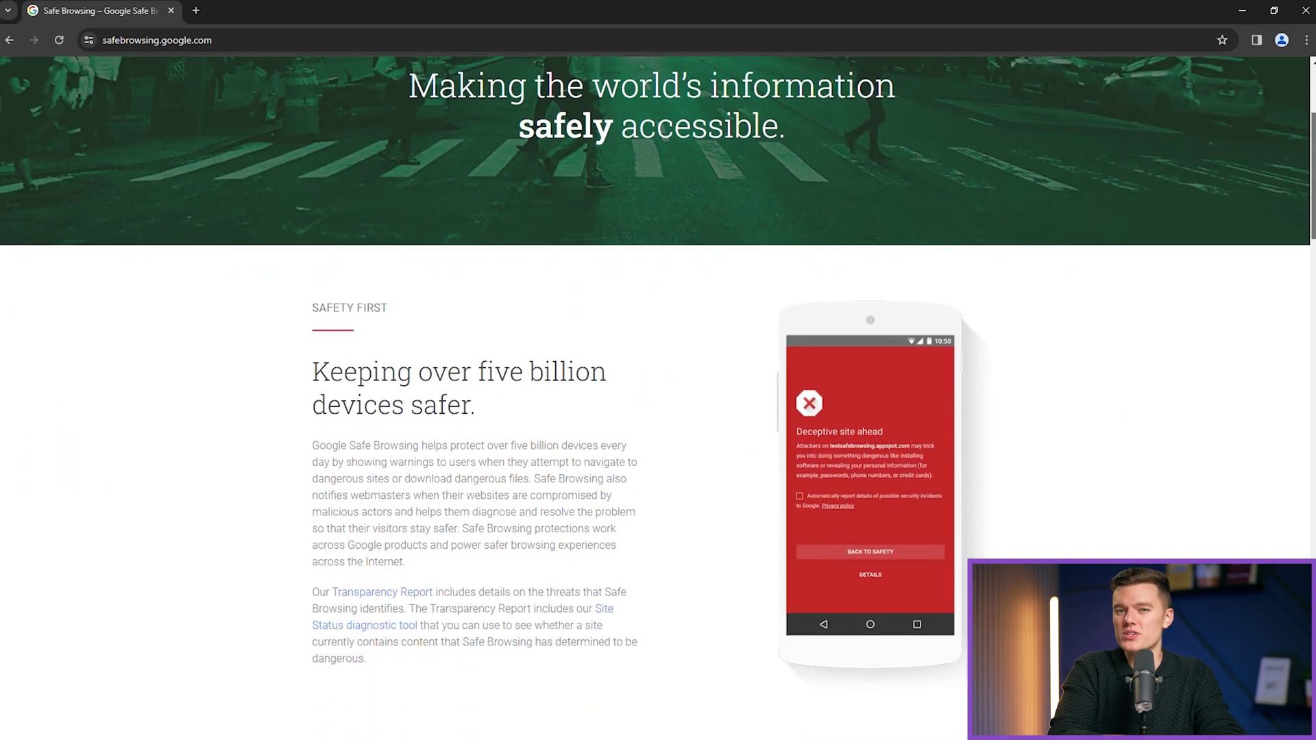
scroll(658, 322, "down", 5)
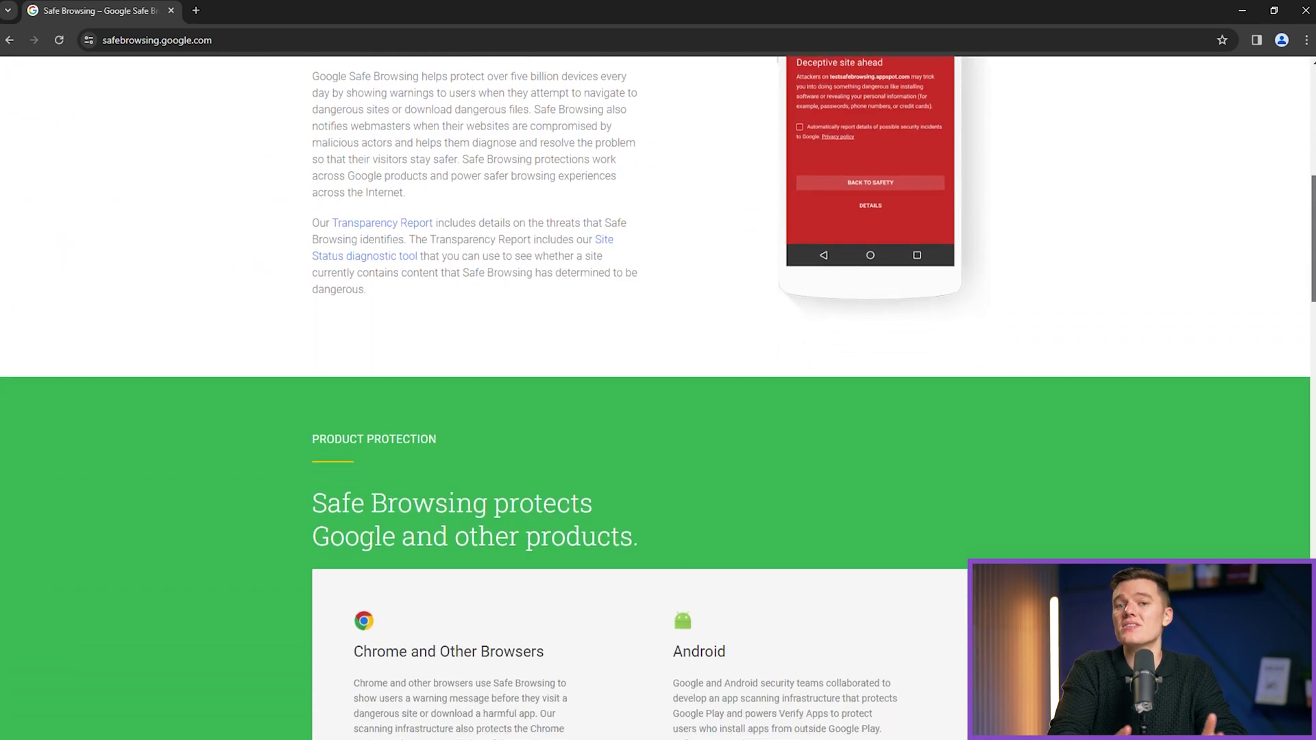
scroll(658, 322, "down", 5)
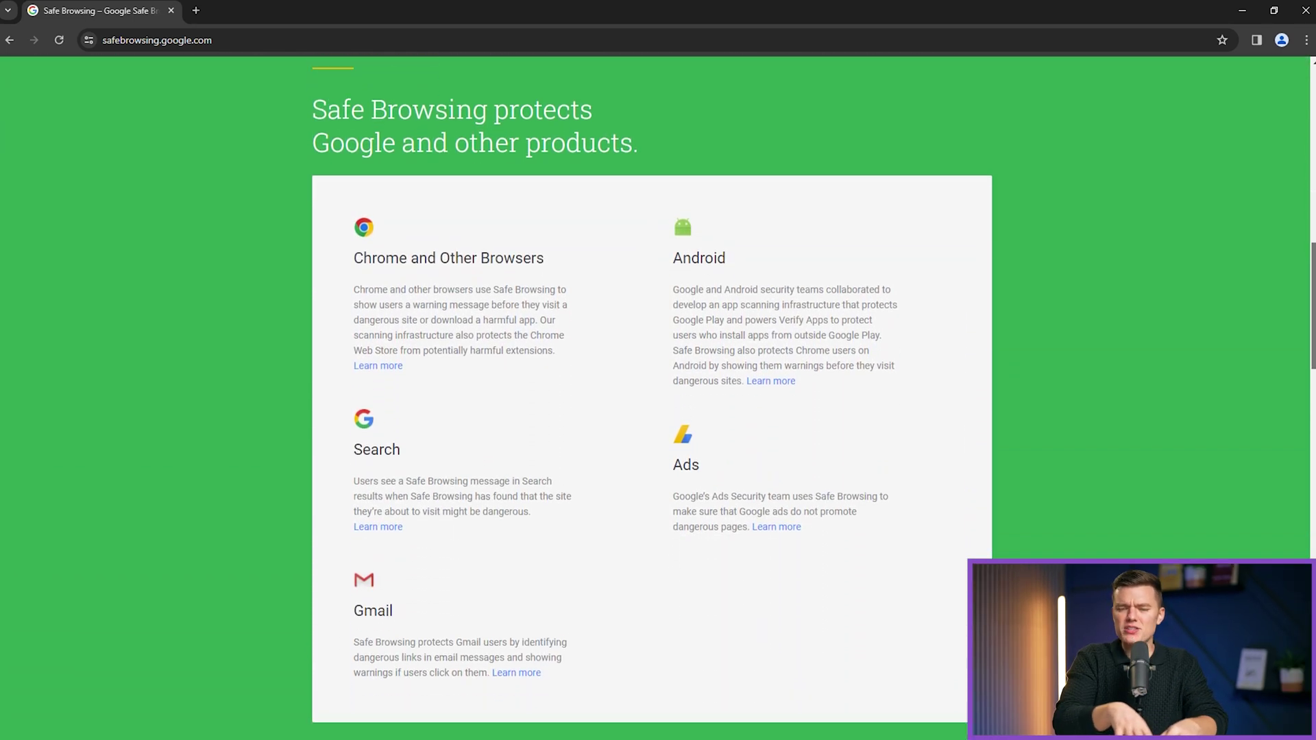
scroll(658, 323, "down", 6)
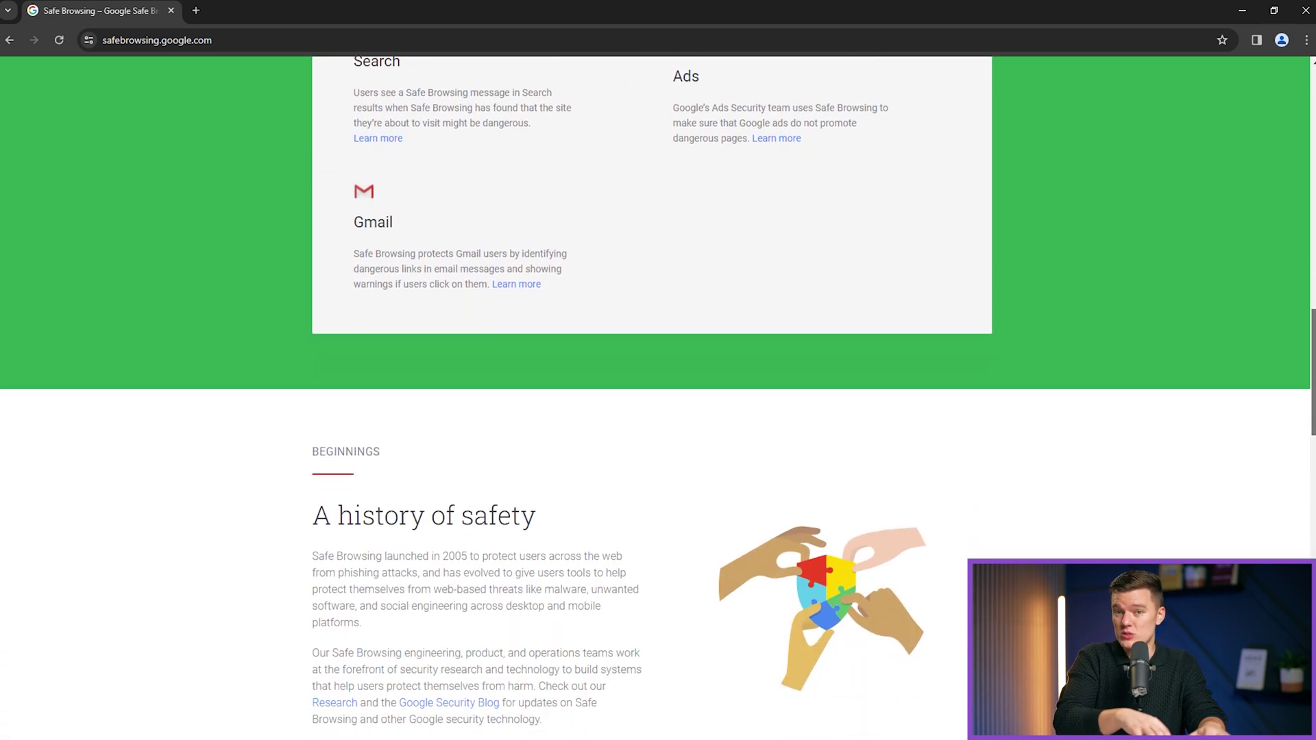
scroll(658, 398, "down", 3)
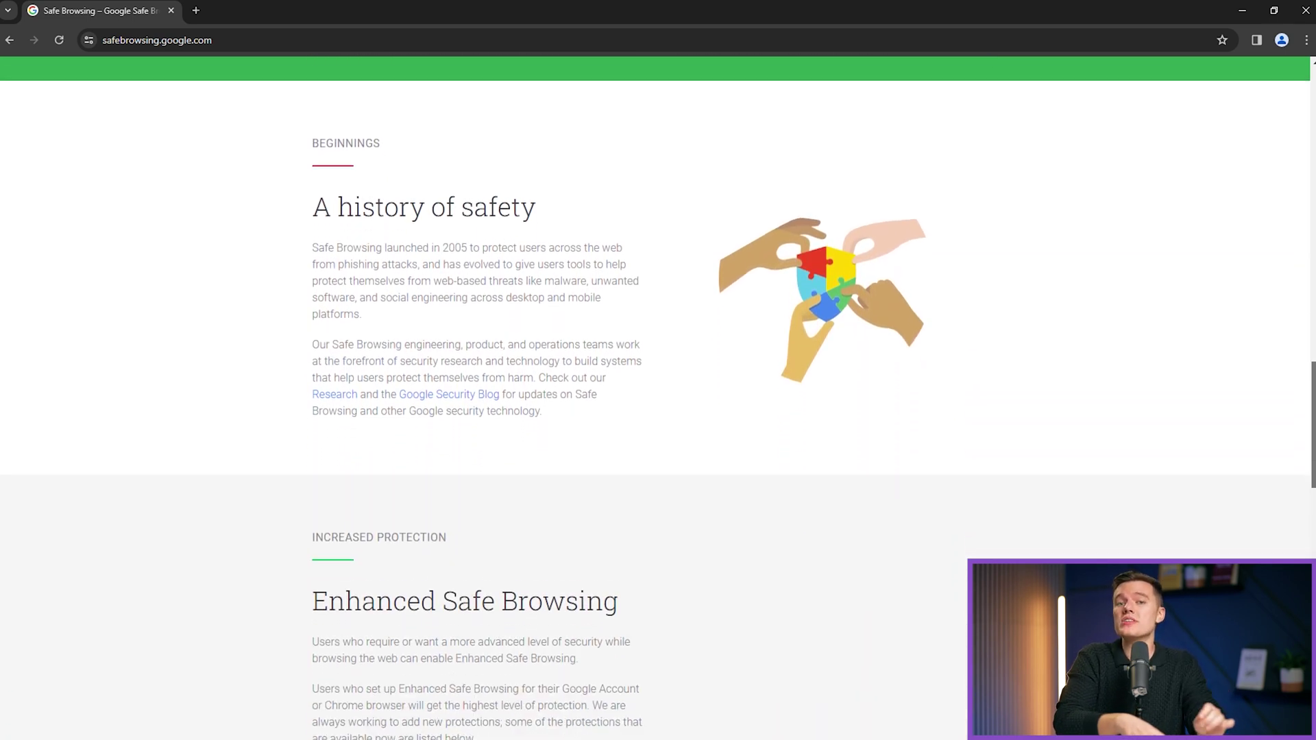
scroll(658, 398, "down", 5)
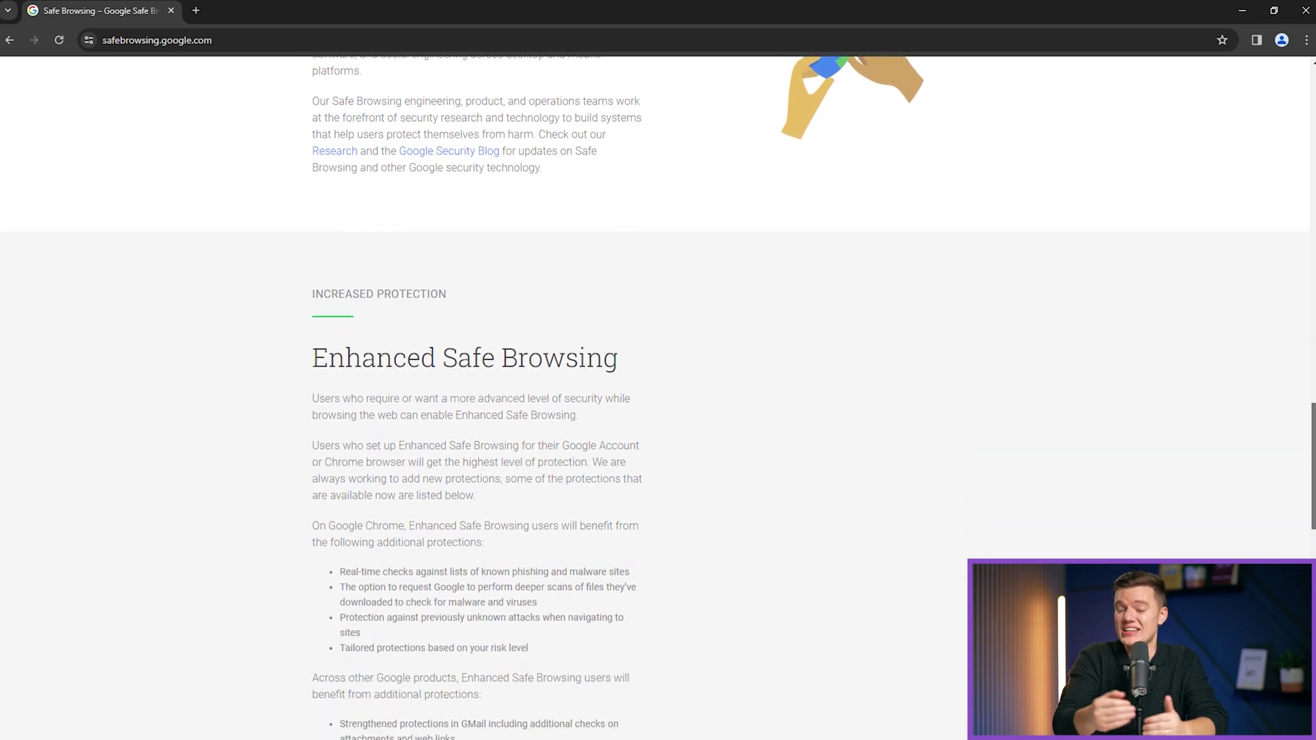
scroll(659, 398, "down", 6)
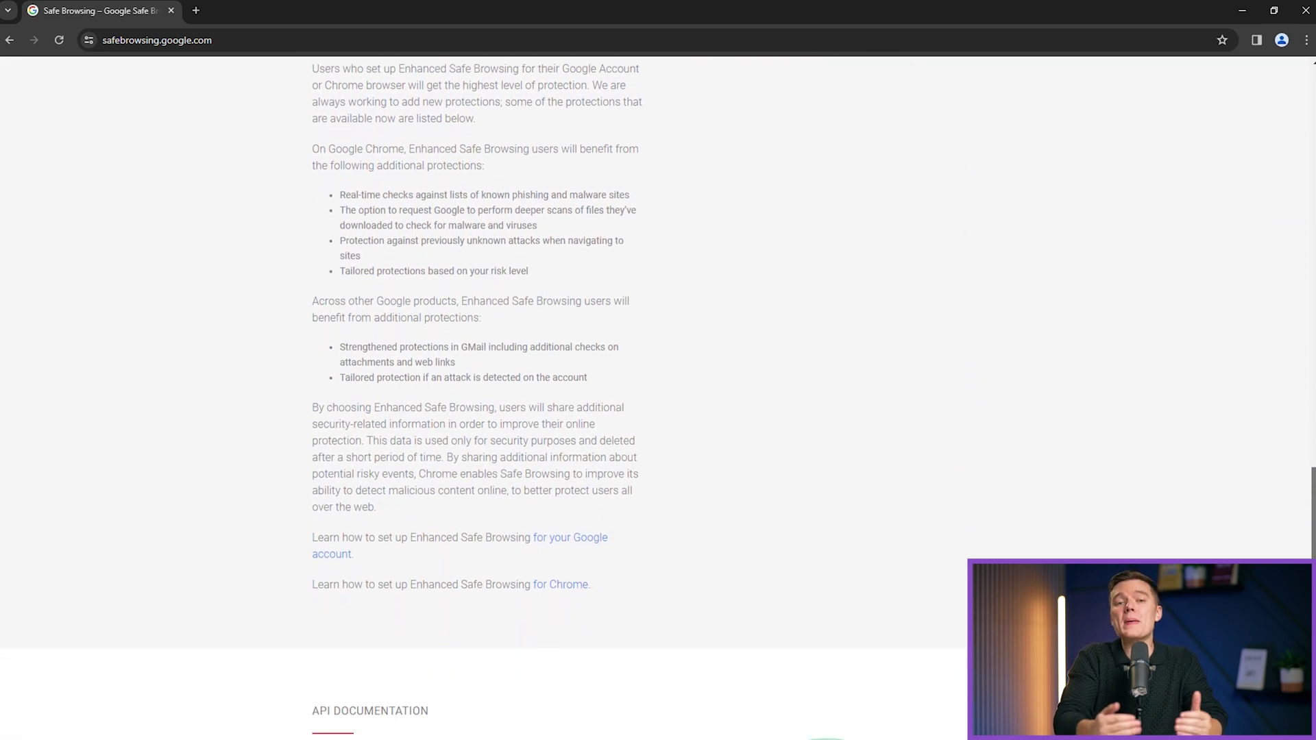
scroll(658, 398, "down", 4)
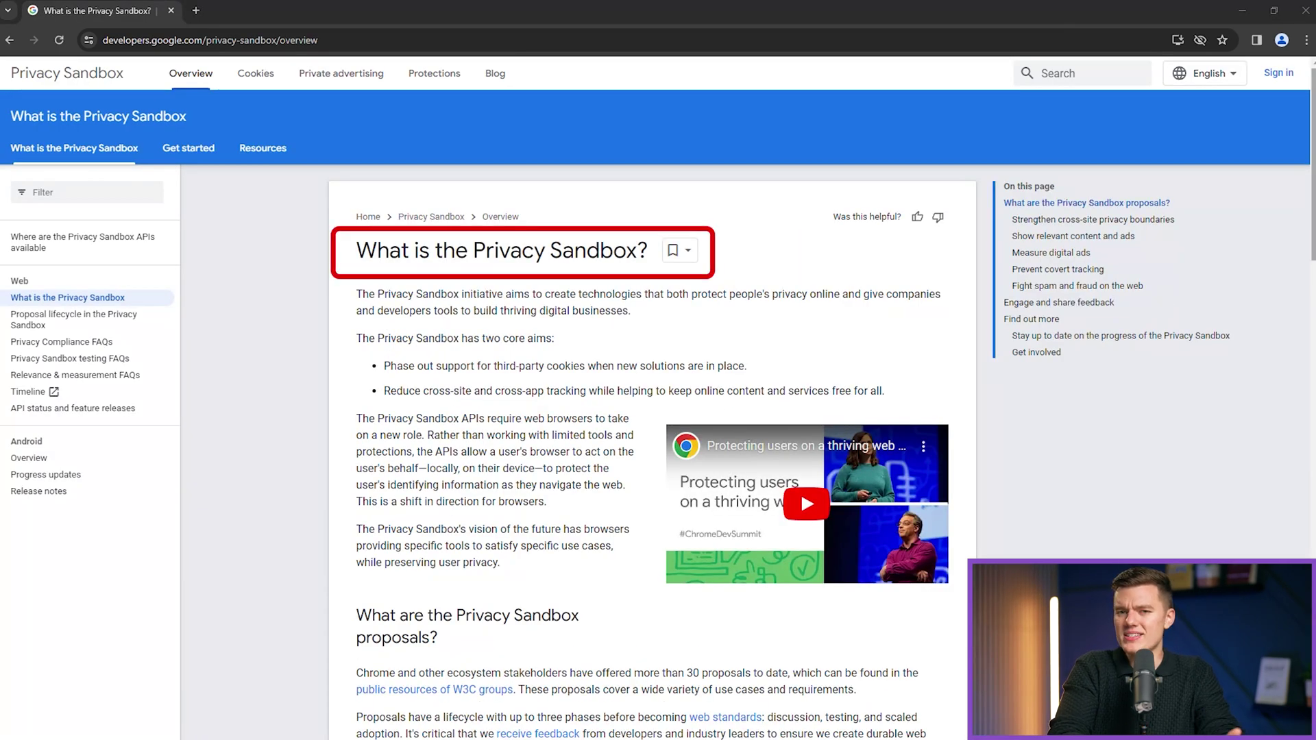
Scroll down through the Privacy Sandbox overview to read it
scroll(801, 492, "down", 1)
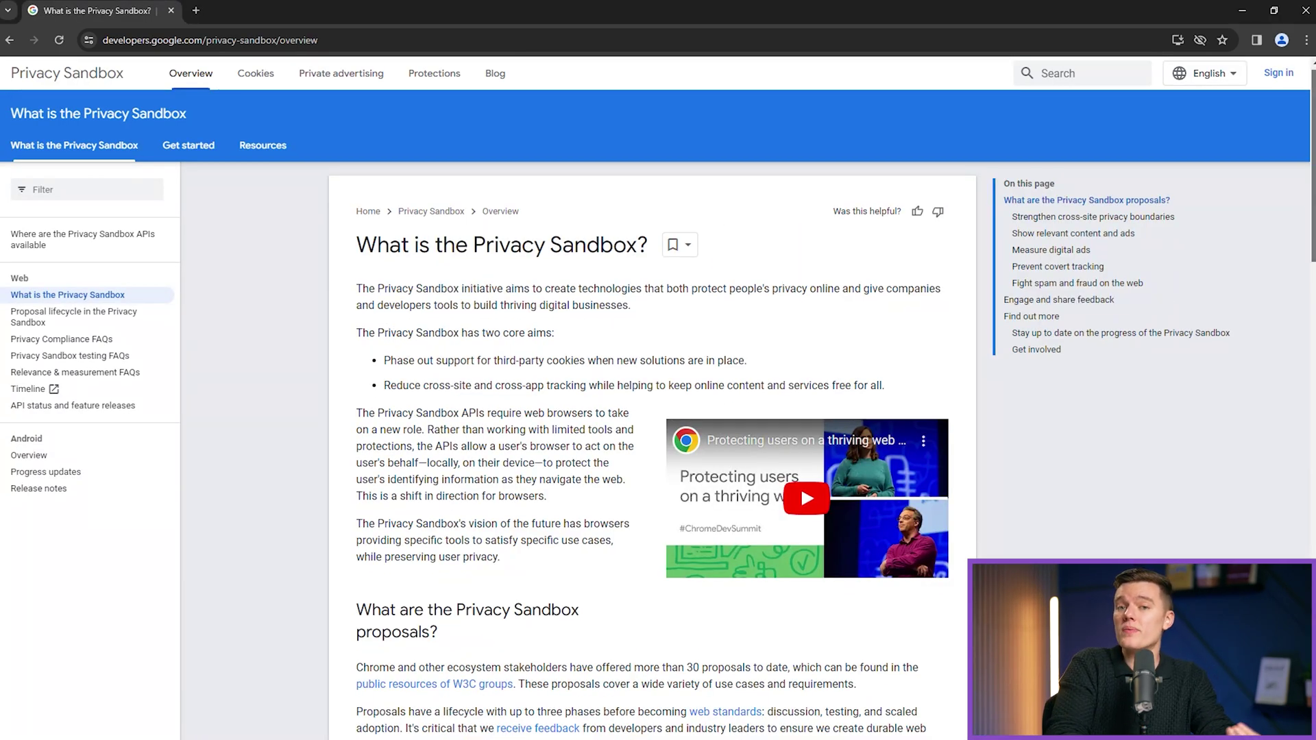
scroll(658, 411, "down", 5)
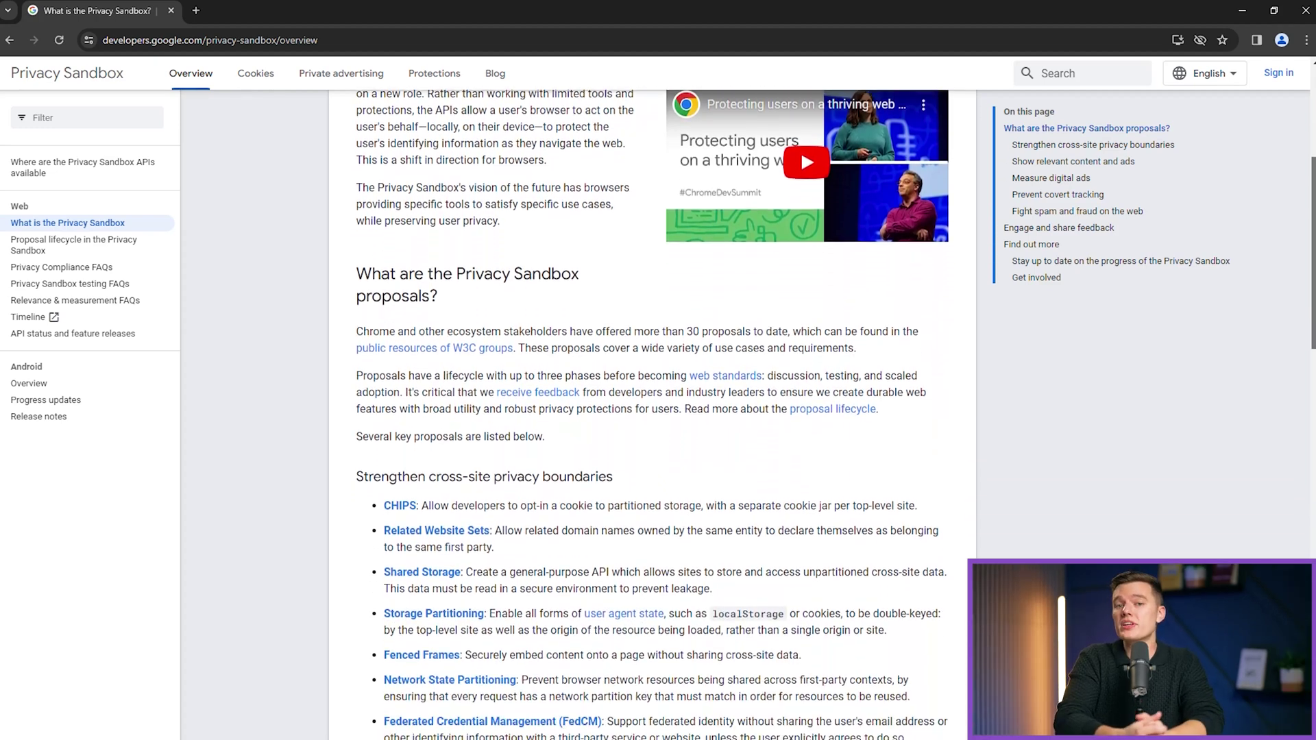
scroll(653, 411, "down", 5)
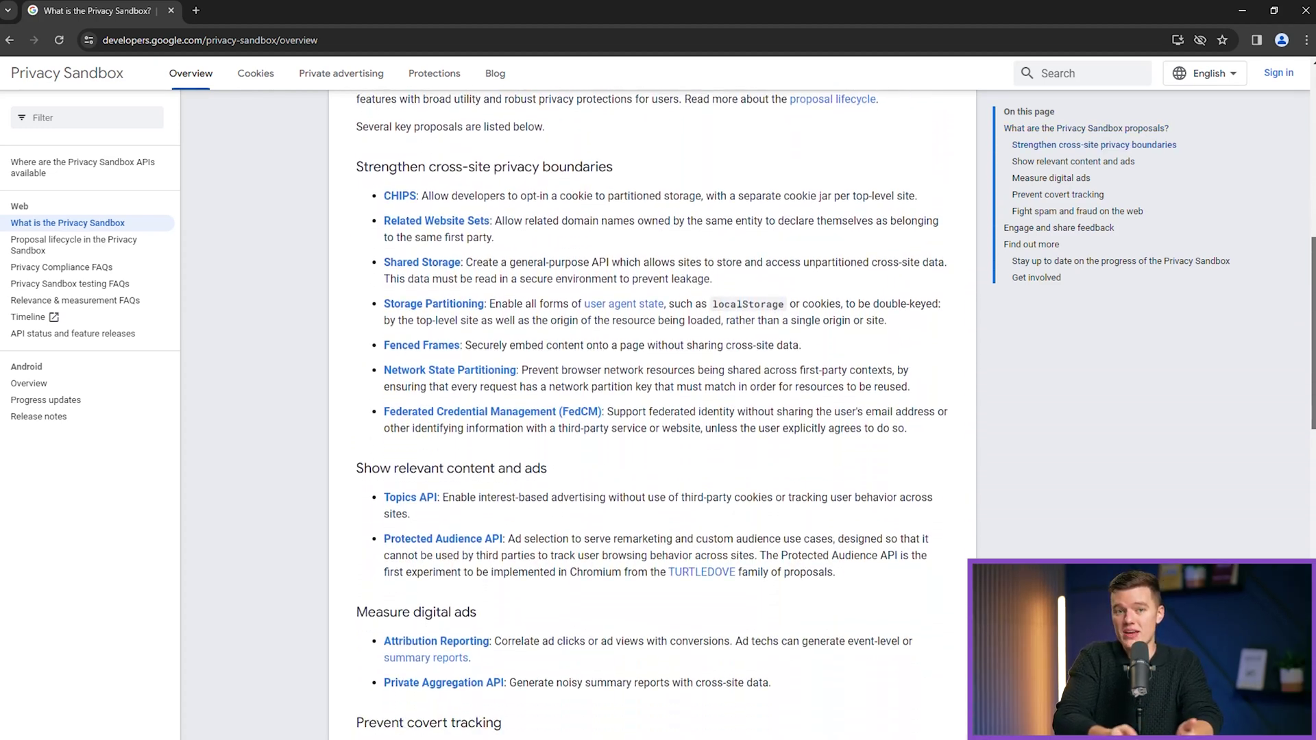
scroll(652, 412, "down", 6)
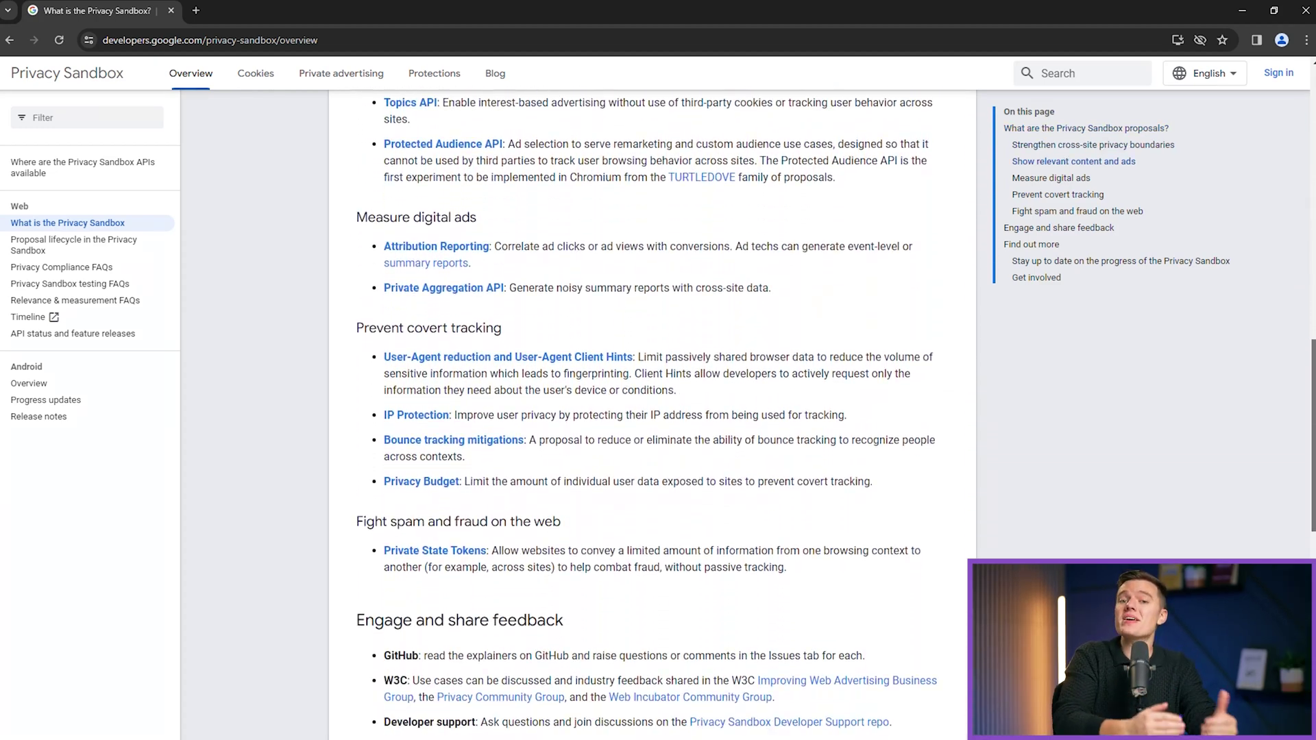
scroll(653, 411, "down", 7)
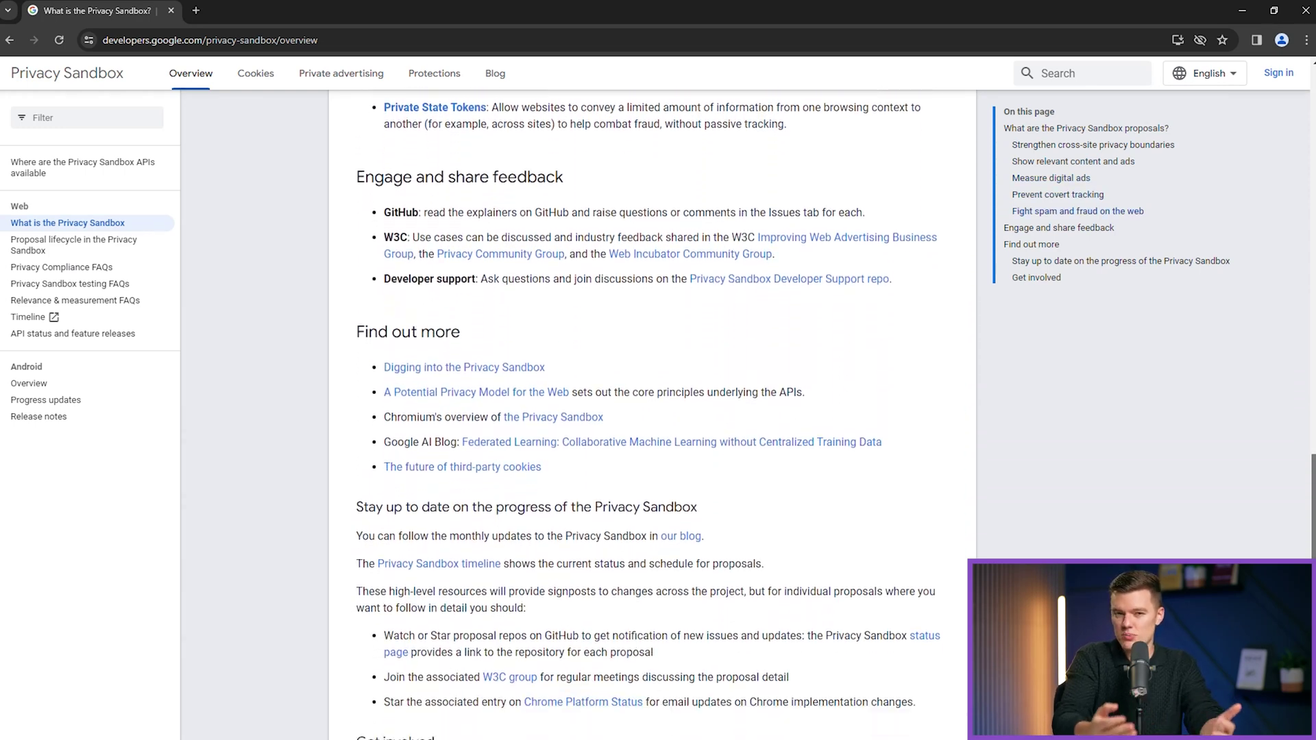
scroll(653, 412, "down", 2)
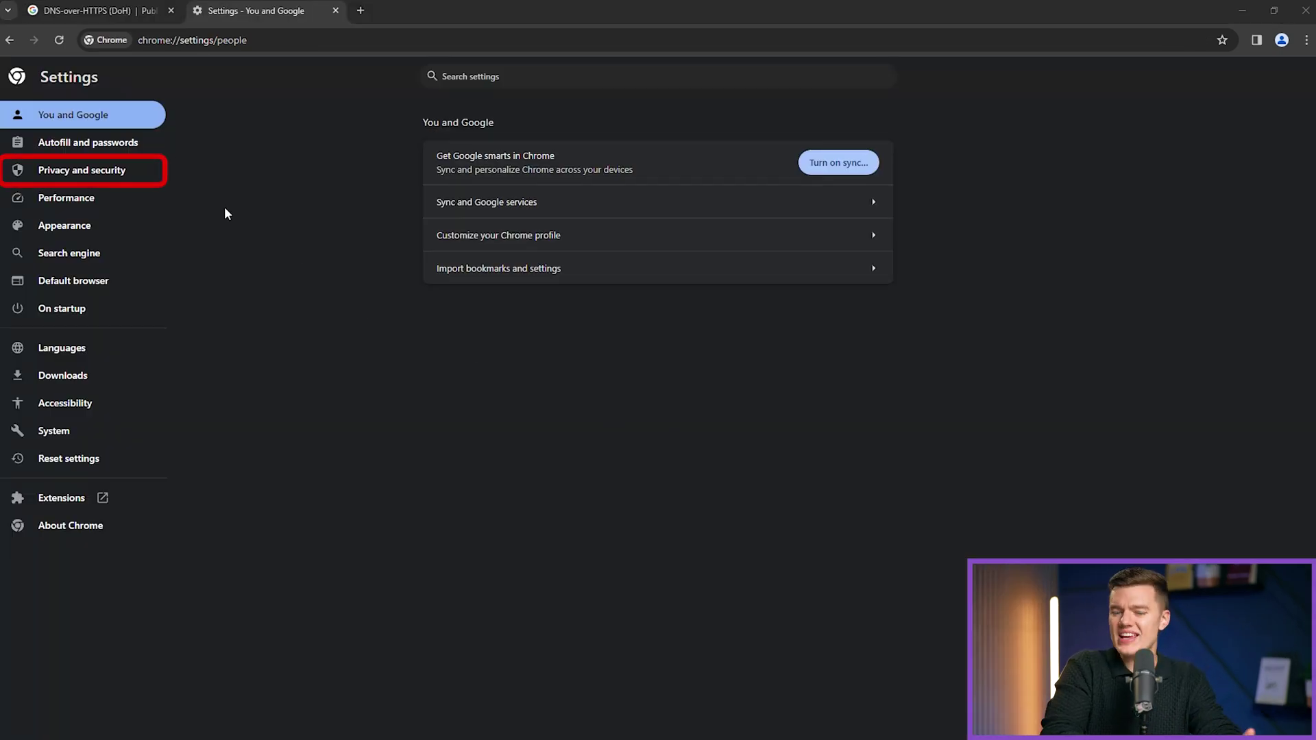
In Security settings, turn on 'Encrypt the names of sites you visit' with Cloudflare (1.1.1.1) as provider
left_click(117, 171)
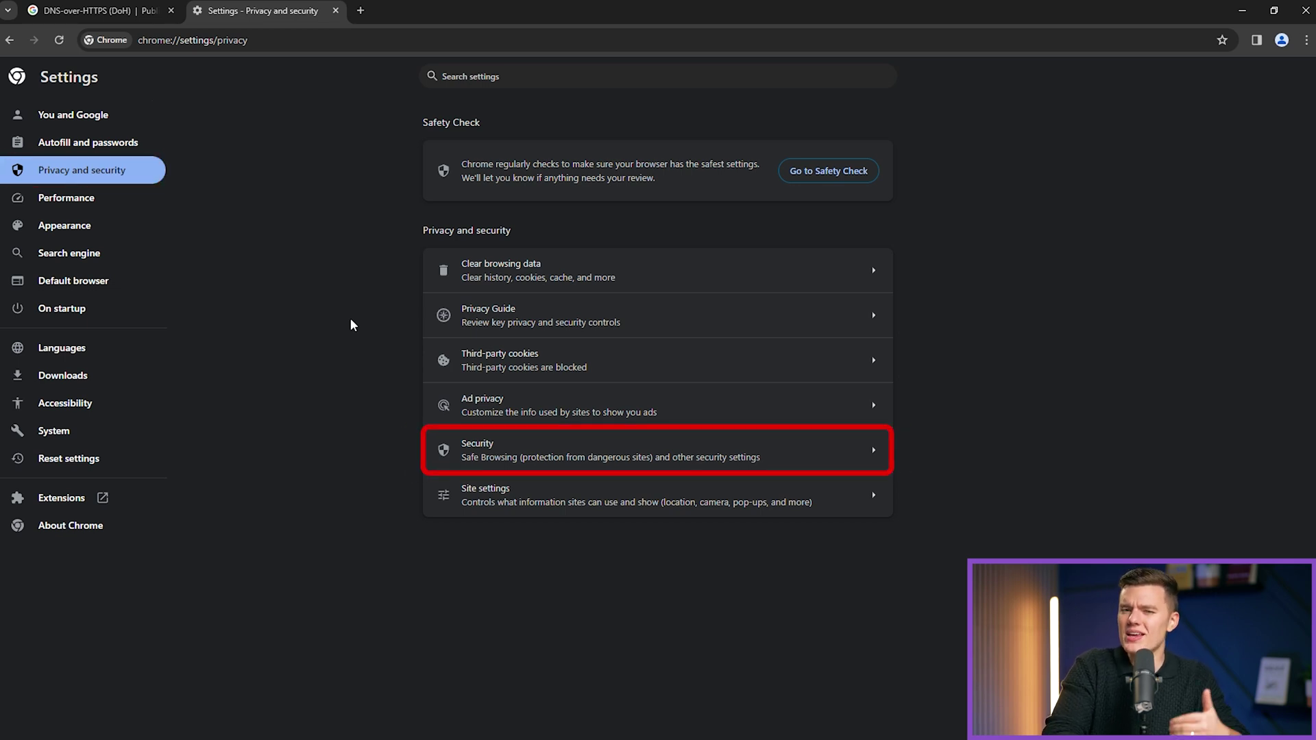
left_click(862, 457)
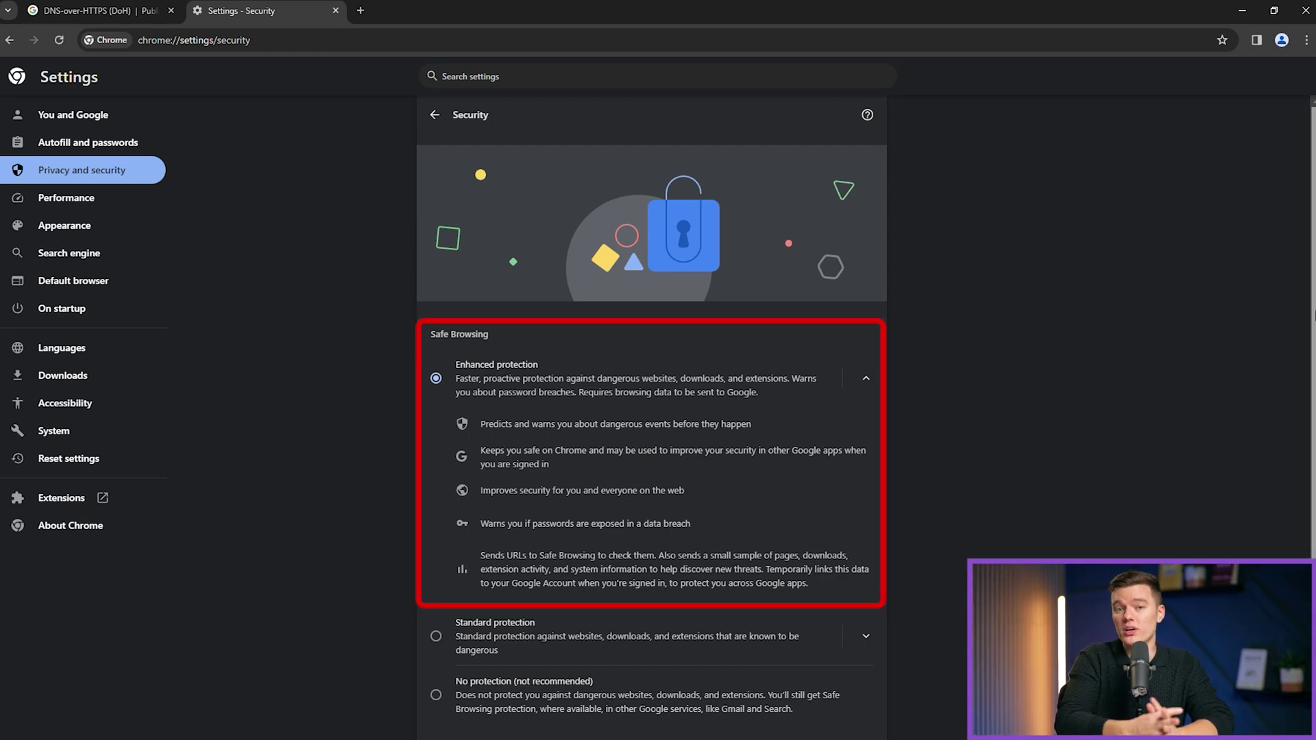
scroll(1303, 325, "down", 3)
scroll(651, 411, "down", 3)
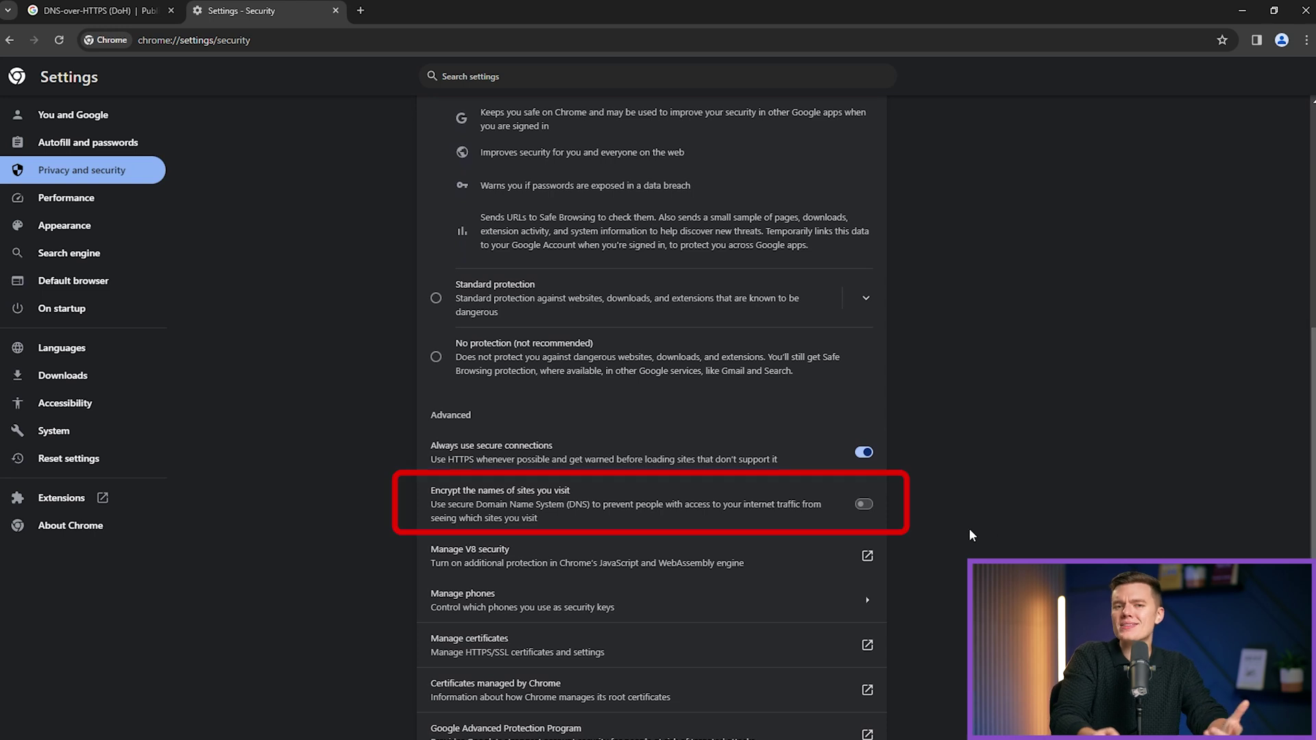
left_click(863, 506)
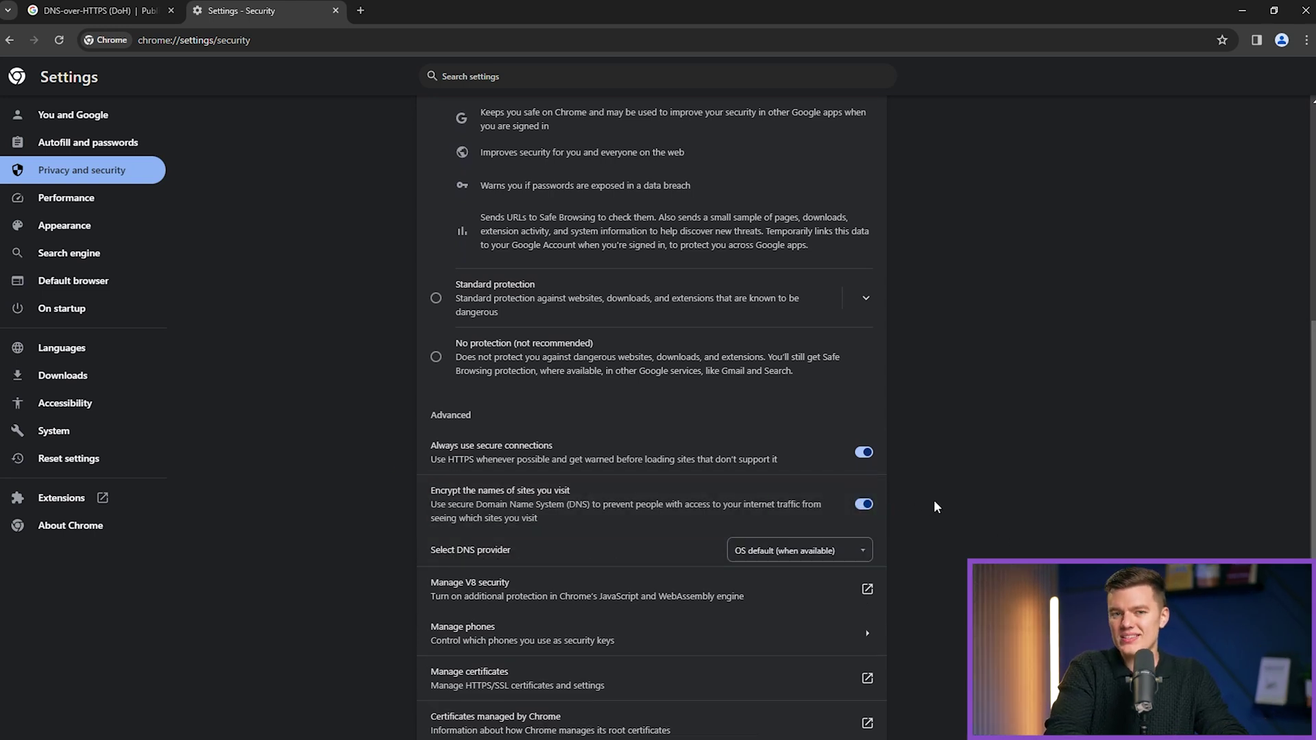
left_click(862, 552)
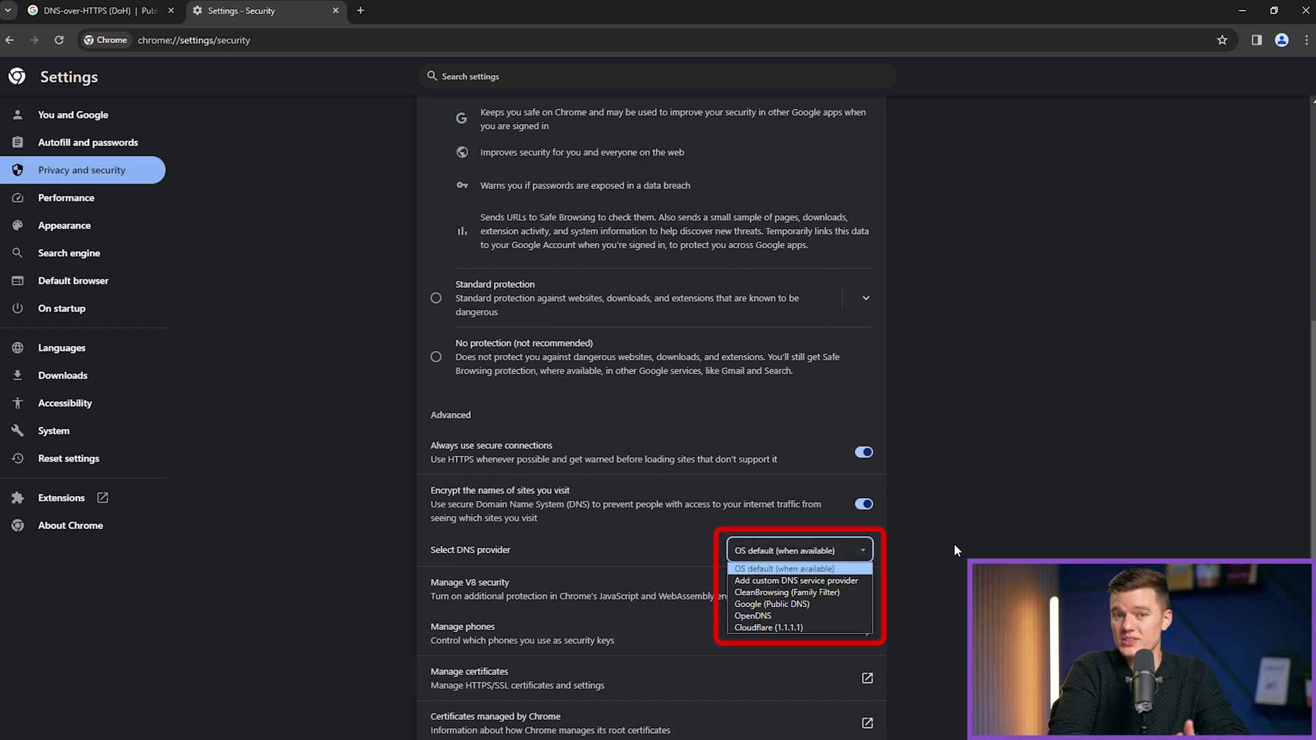
left_click(821, 628)
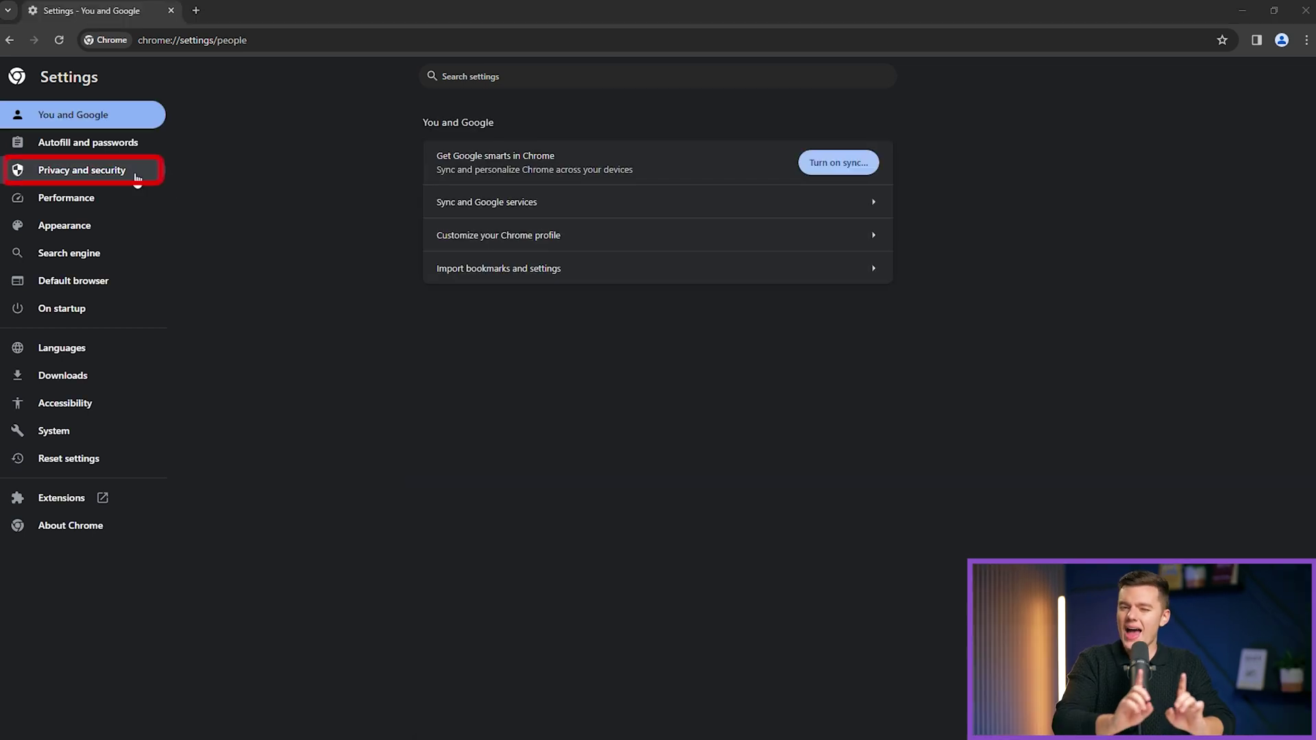
View the Advanced clear-browsing-data options, cancel without clearing anything, and go to Site settings
left_click(130, 174)
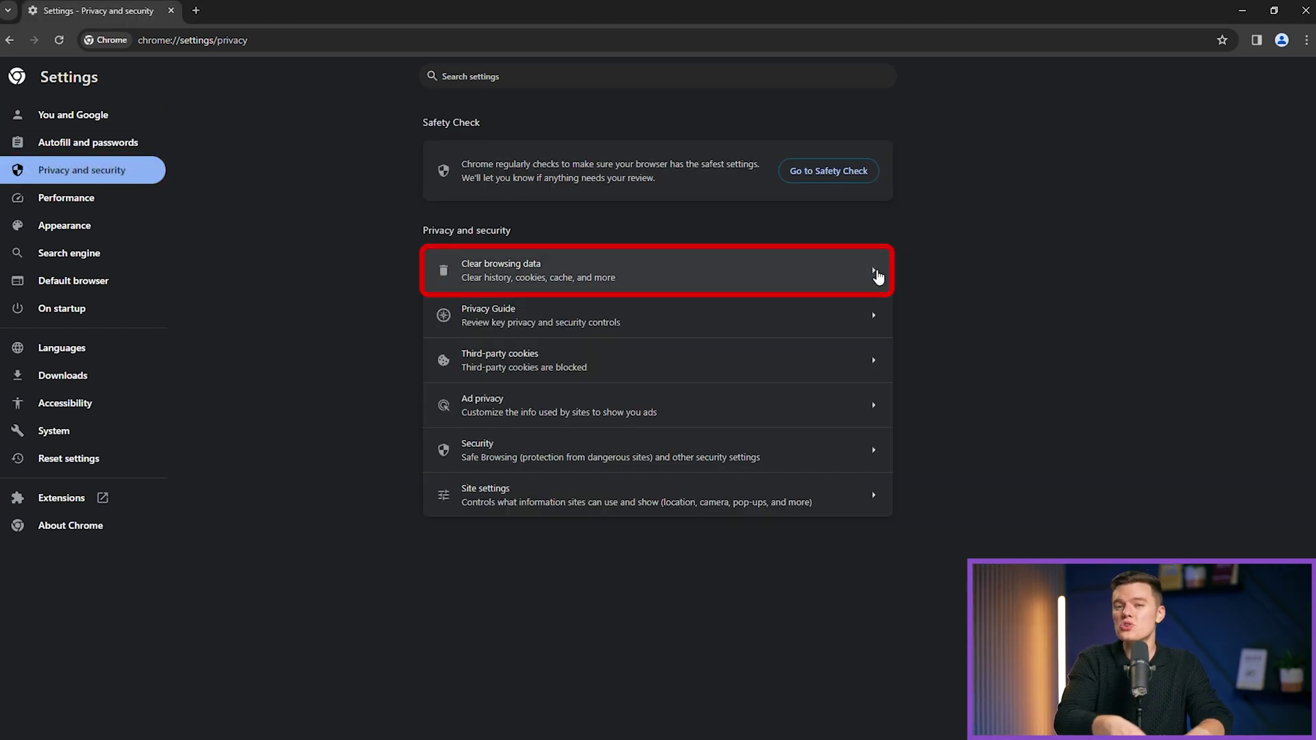
left_click(875, 276)
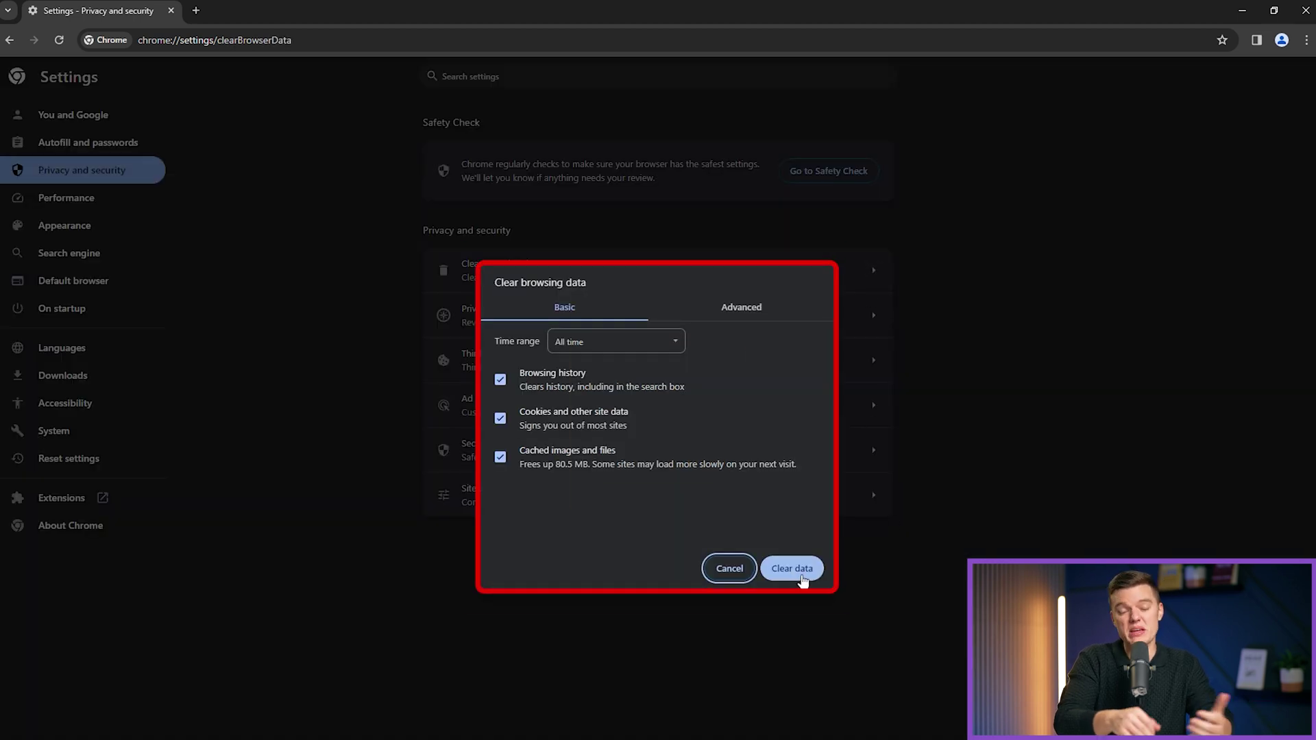
left_click(728, 309)
left_click(724, 561)
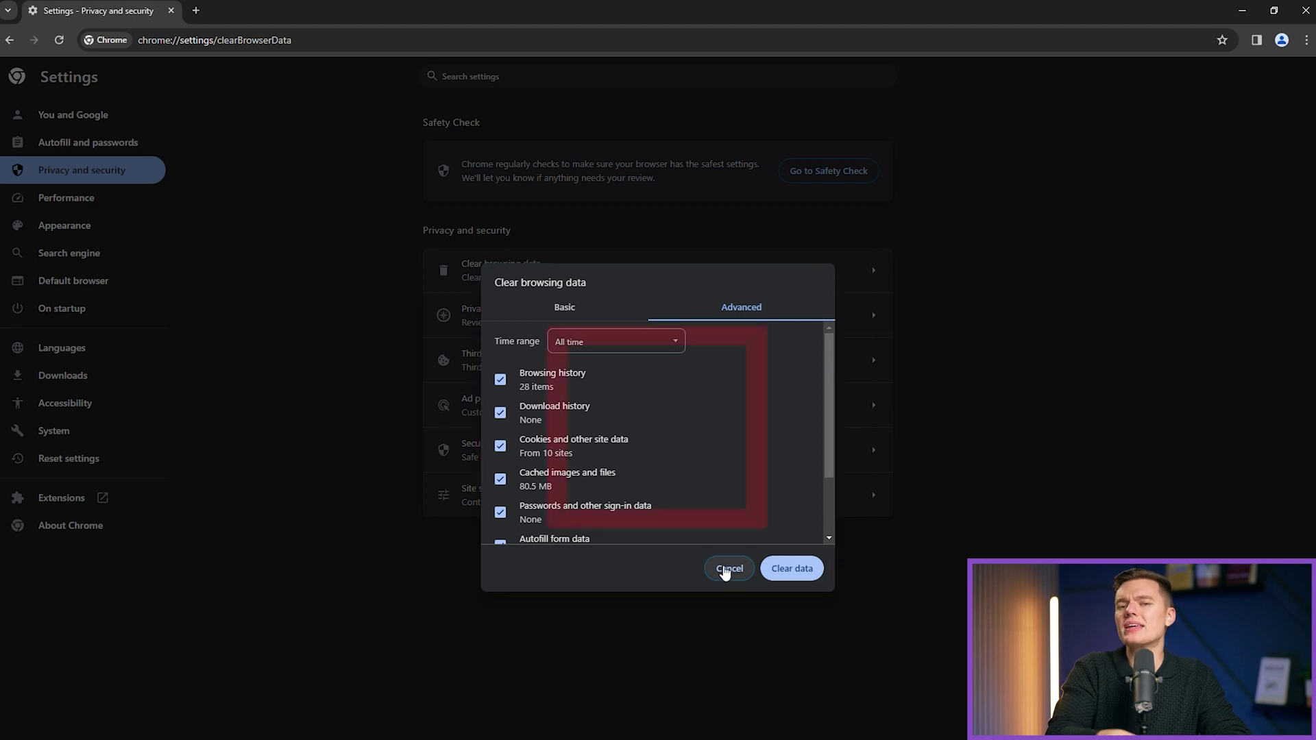
left_click(872, 495)
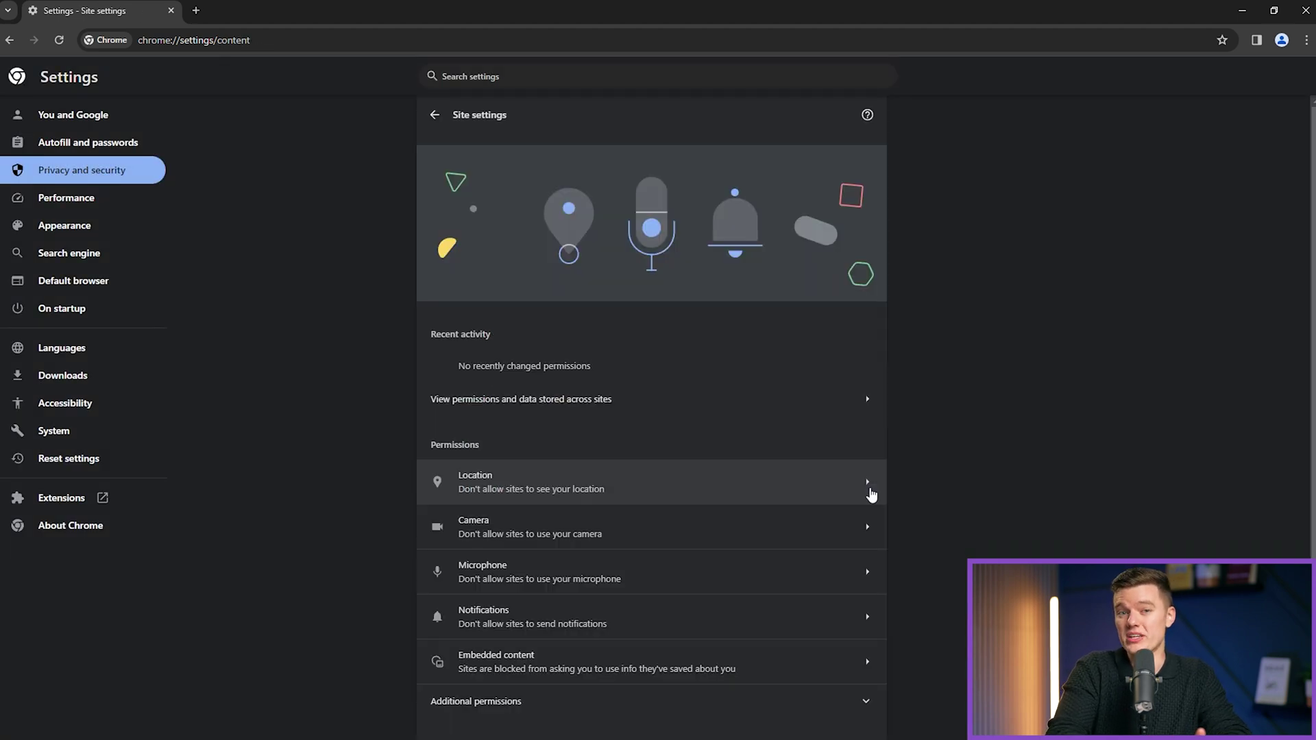
Scroll through the Site settings permissions and expand Additional content settings
scroll(1311, 315, "down", 2)
left_click_drag(1311, 315, 1310, 430)
left_click(867, 683)
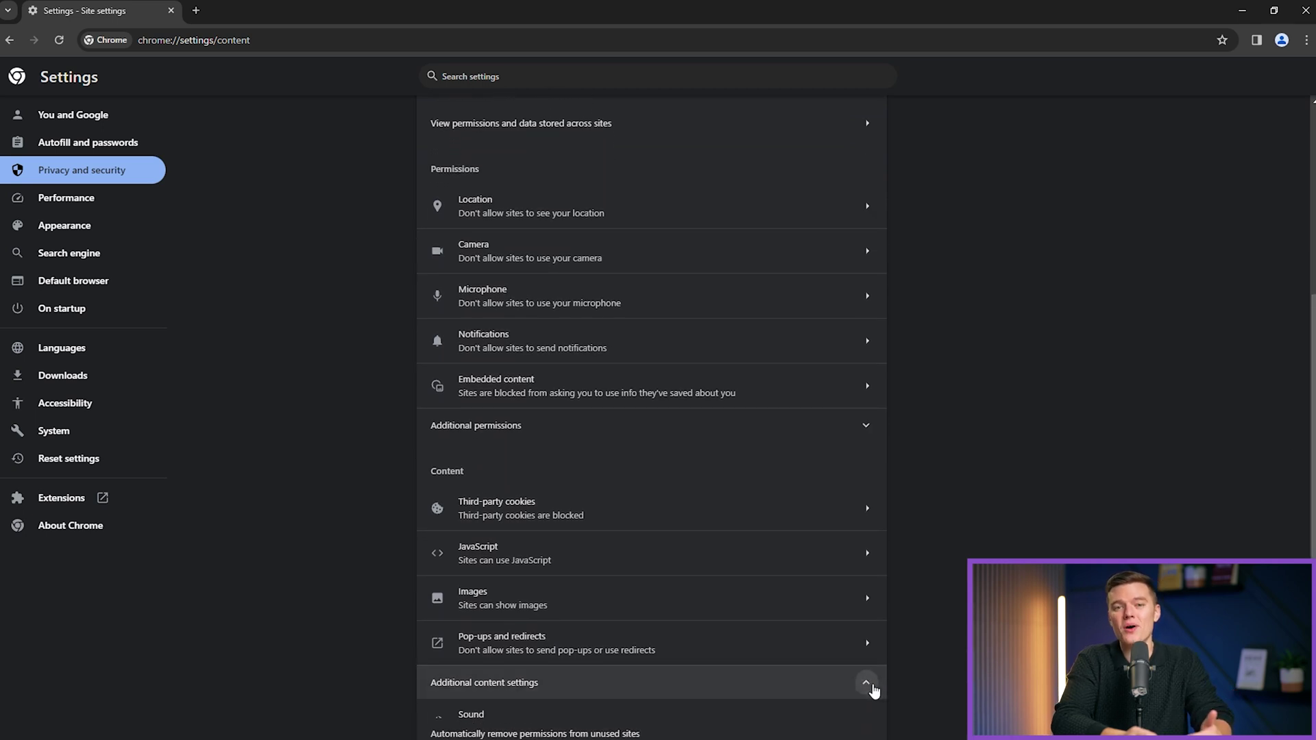
left_click_drag(1311, 479, 1310, 617)
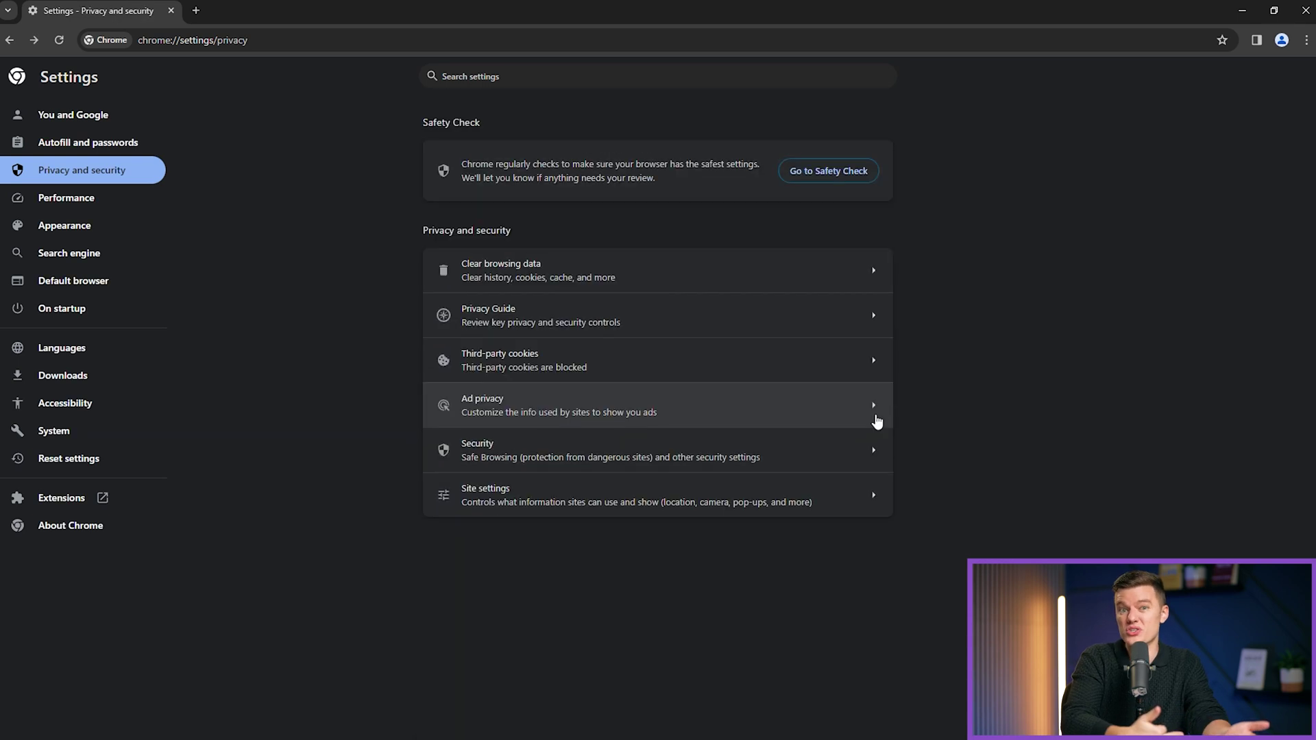
Open the Ad privacy page from Privacy and security settings
left_click(874, 410)
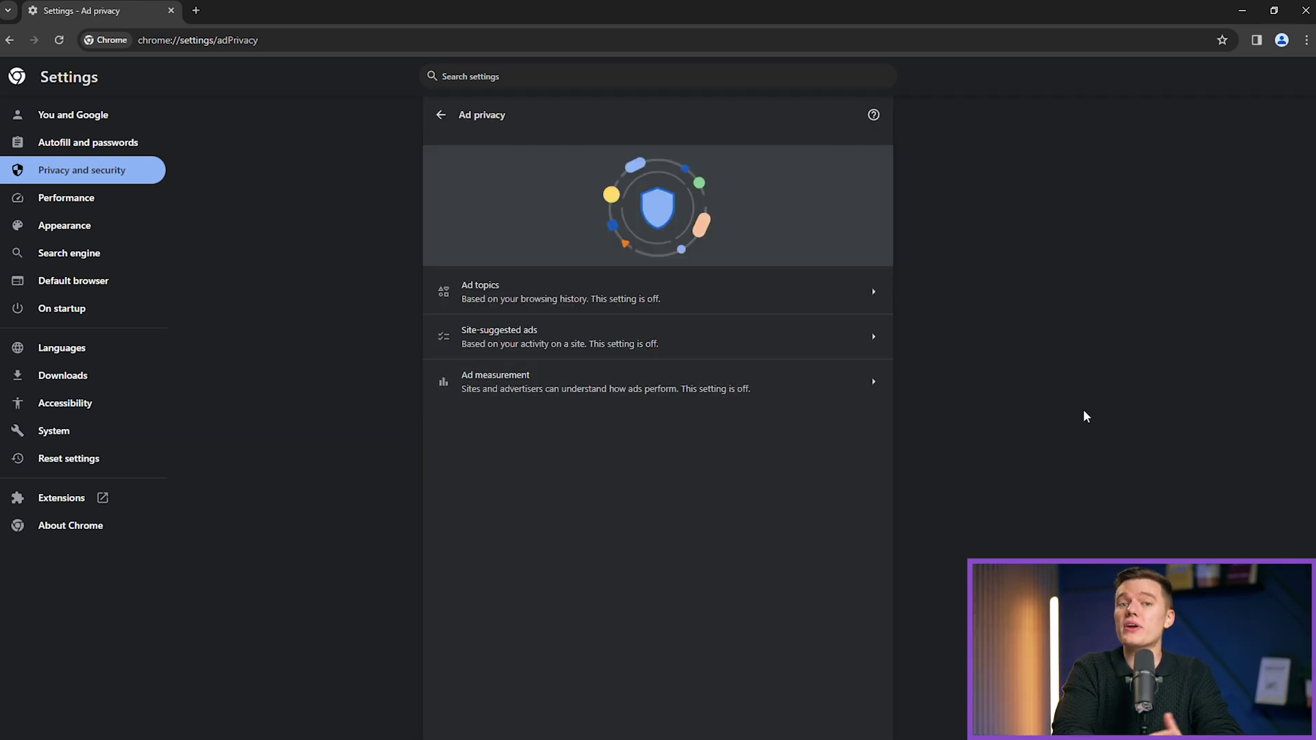